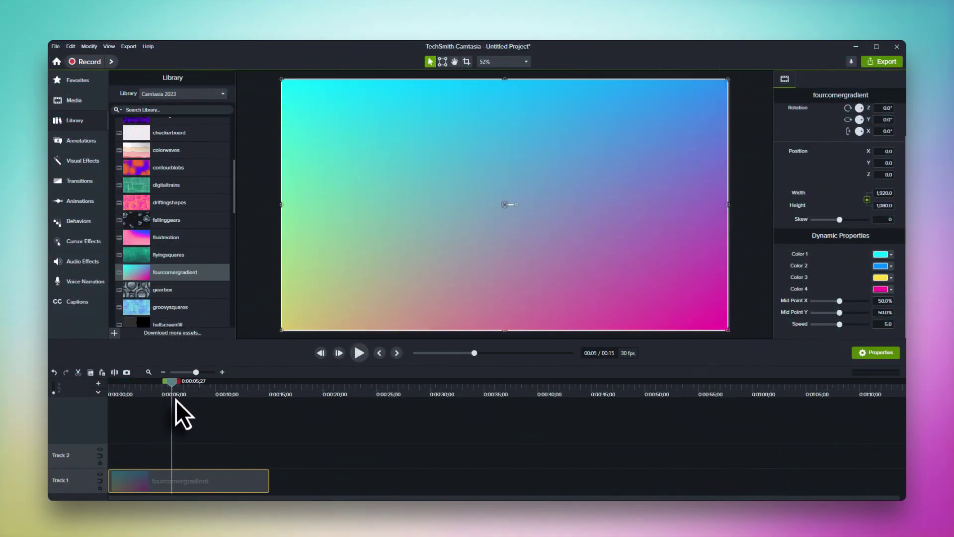
# Step: Drag the gradient's Mid Point X slider to 71%
pyautogui.moveTo(839, 301)
pyautogui.mouseDown()
pyautogui.moveTo(853, 303)
pyautogui.moveTo(828, 313)
pyautogui.mouseUp()
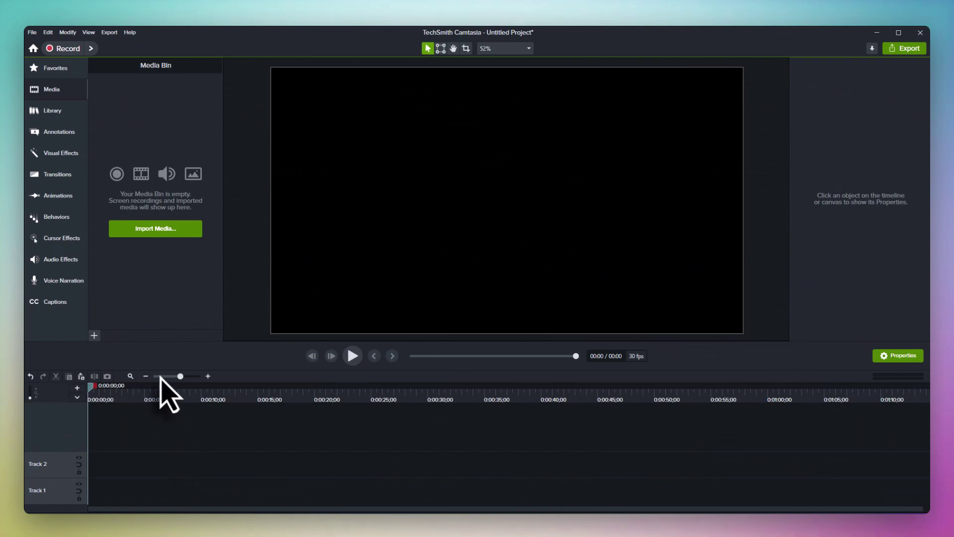
# Step: Open the Library's Dynamic Backgrounds folder and scroll through its backgrounds
pyautogui.click(52, 110)
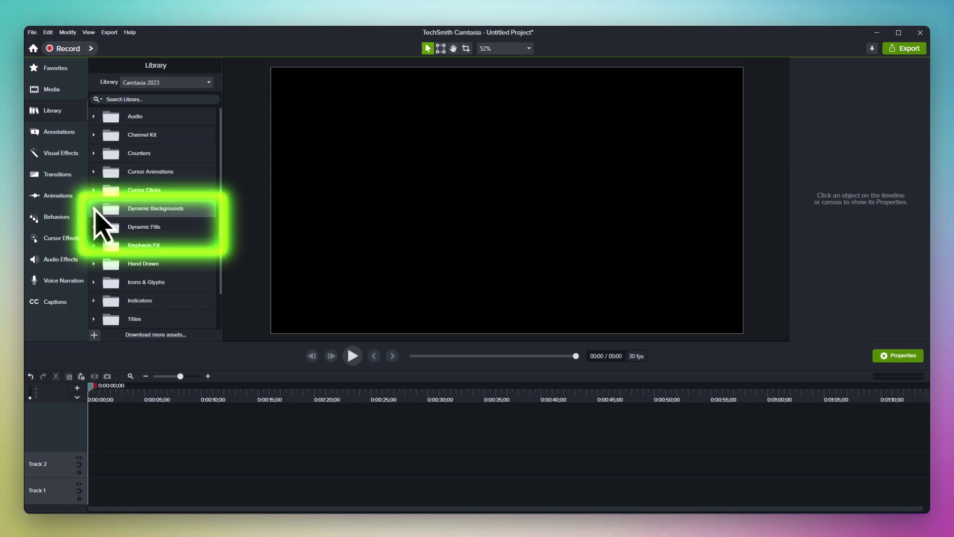
pyautogui.click(94, 209)
pyautogui.scroll(-5, 99, 231)
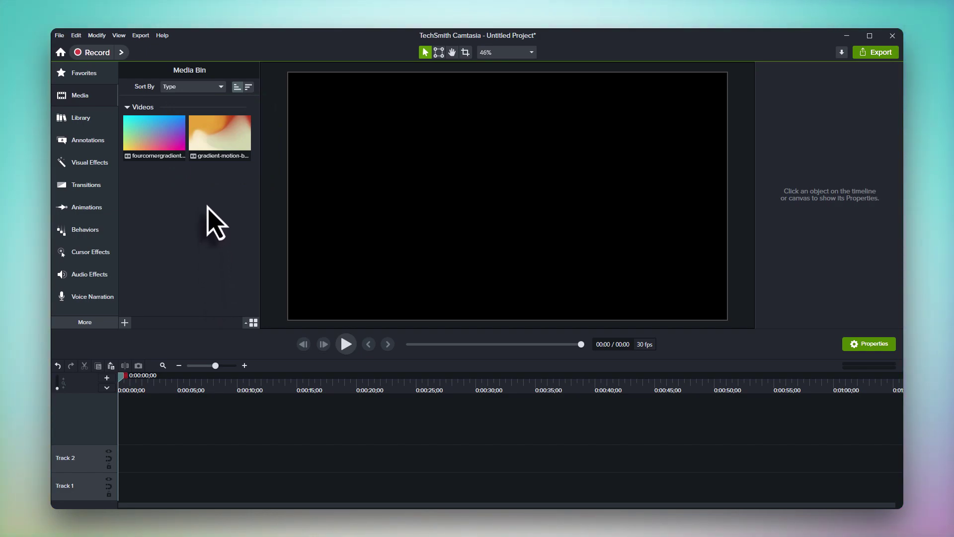
pyautogui.moveTo(205, 155)
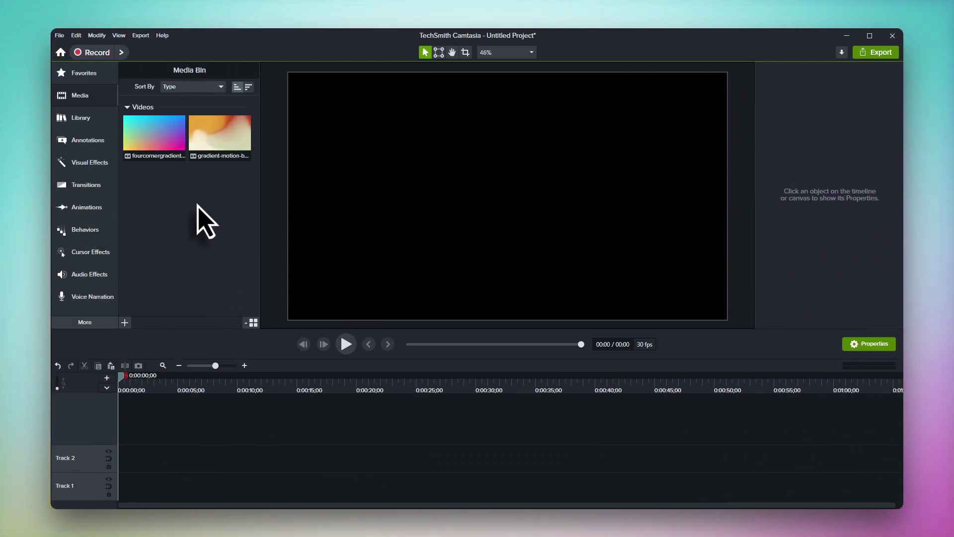
pyautogui.rightClick(221, 147)
pyautogui.click(227, 152)
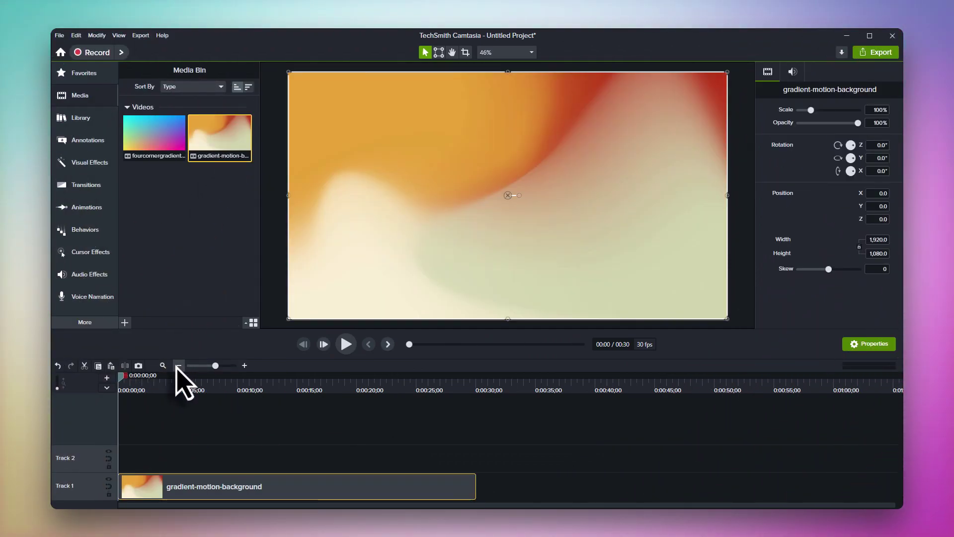
pyautogui.scroll(-3, 183, 379)
pyautogui.click(163, 385)
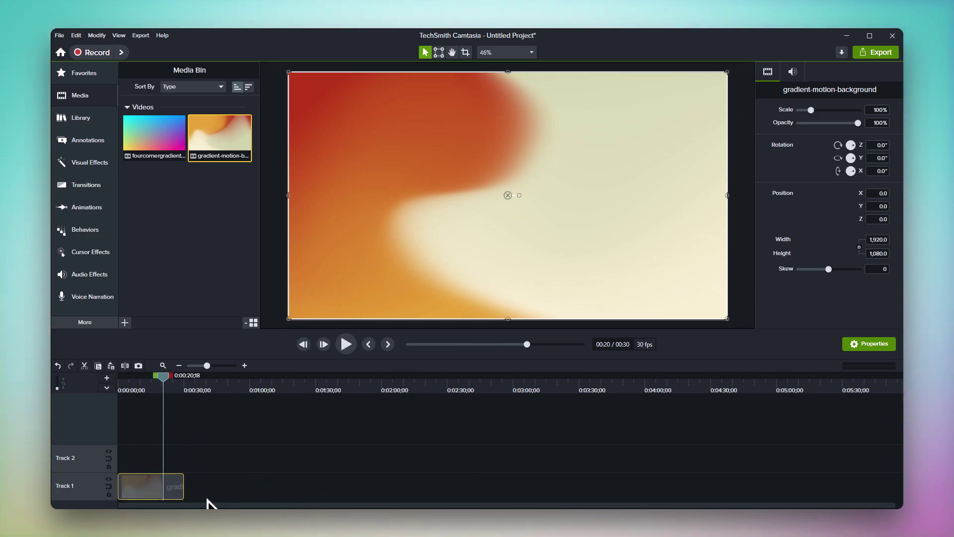
pyautogui.moveTo(207, 489); pyautogui.dragTo(335, 503)
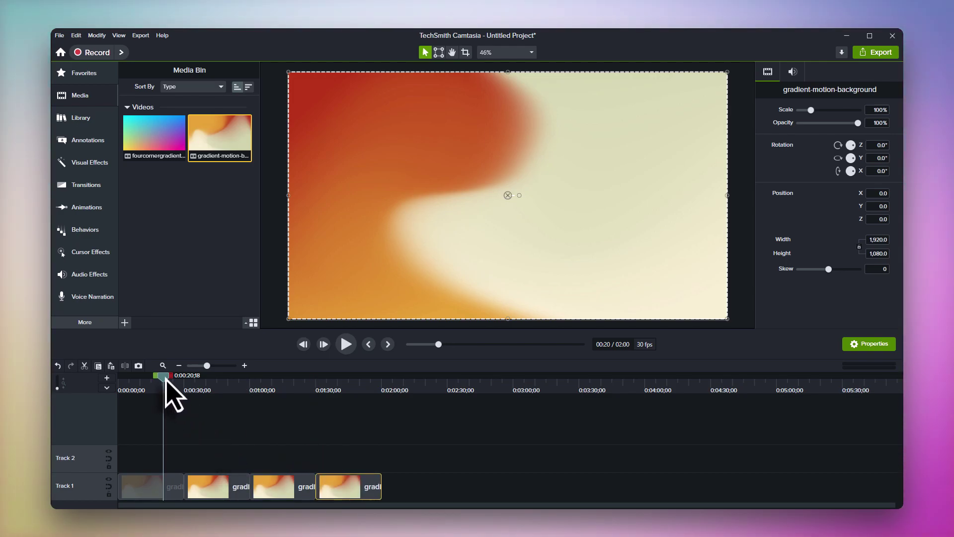
pyautogui.click(199, 389)
pyautogui.moveTo(202, 392); pyautogui.dragTo(158, 402)
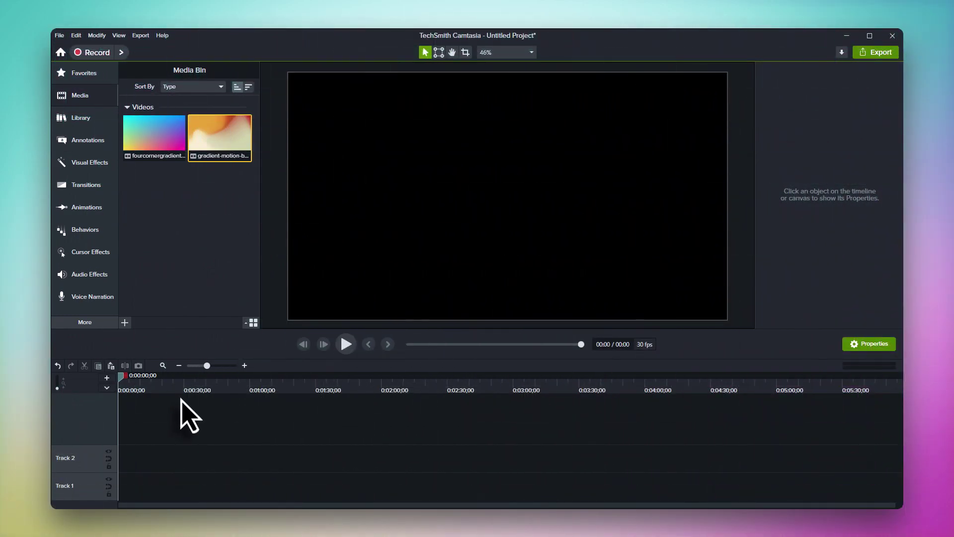
# Step: Add fourcornergradient to Track 1 at the playhead and stretch it to about 16:37
pyautogui.rightClick(158, 157)
pyautogui.click(173, 167)
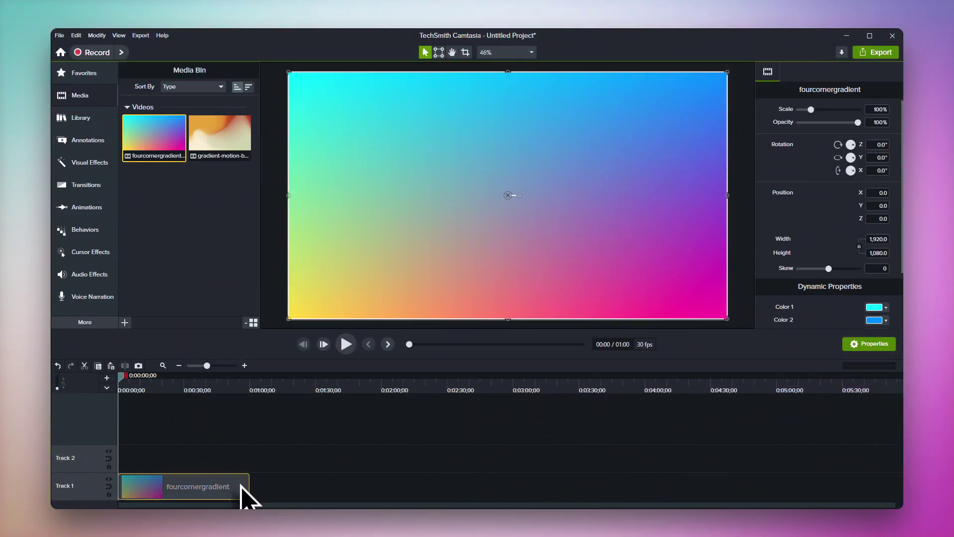
pyautogui.moveTo(249, 487); pyautogui.dragTo(692, 490)
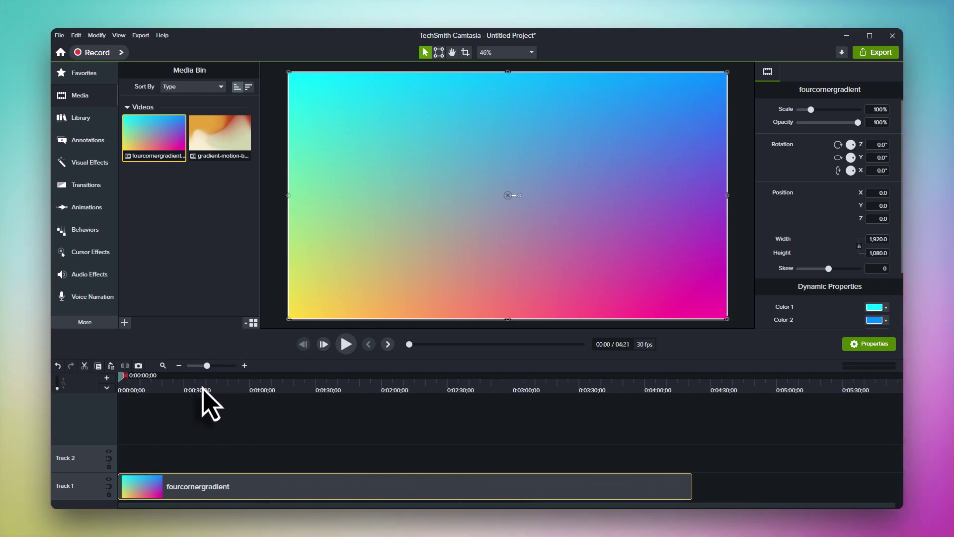
pyautogui.moveTo(202, 387); pyautogui.dragTo(623, 405)
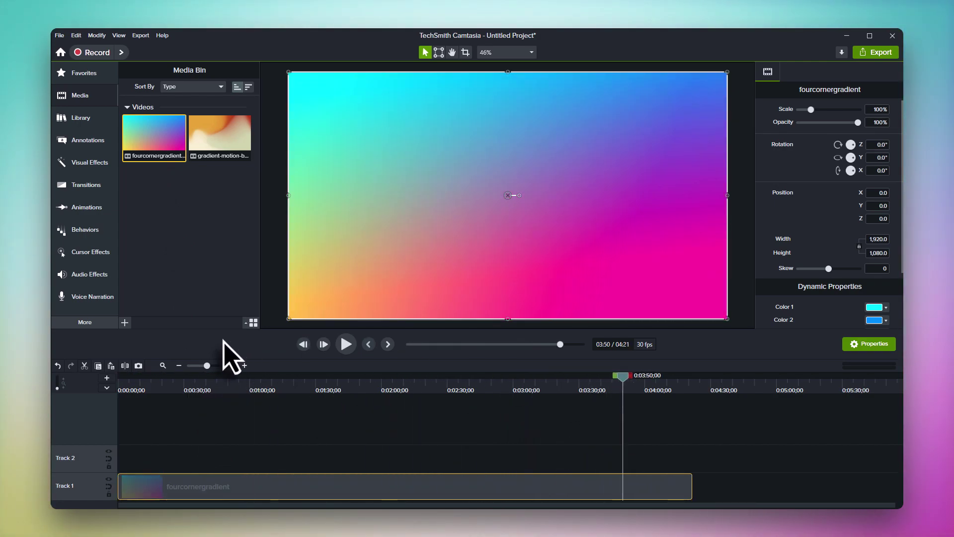
pyautogui.click(179, 366)
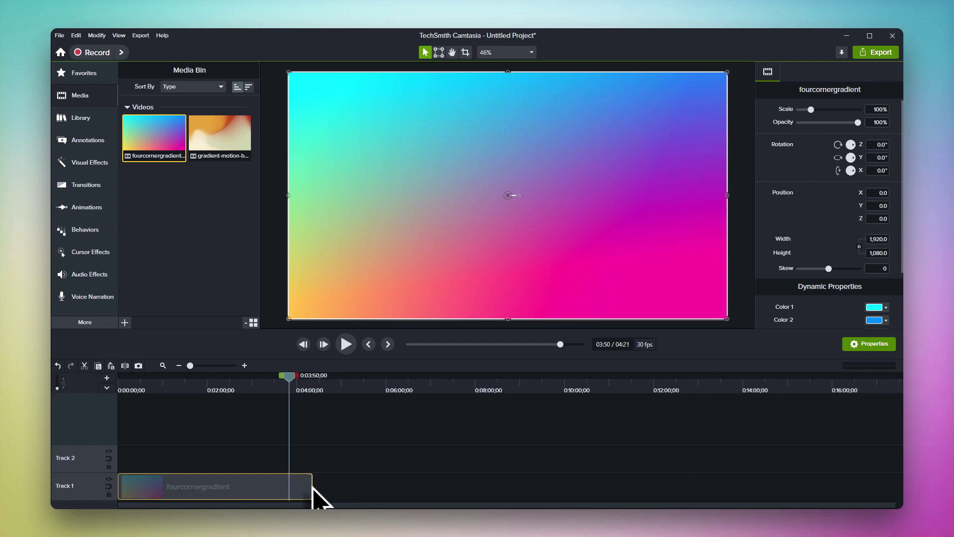
pyautogui.moveTo(312, 487); pyautogui.dragTo(765, 478)
pyautogui.moveTo(867, 480); pyautogui.dragTo(874, 480)
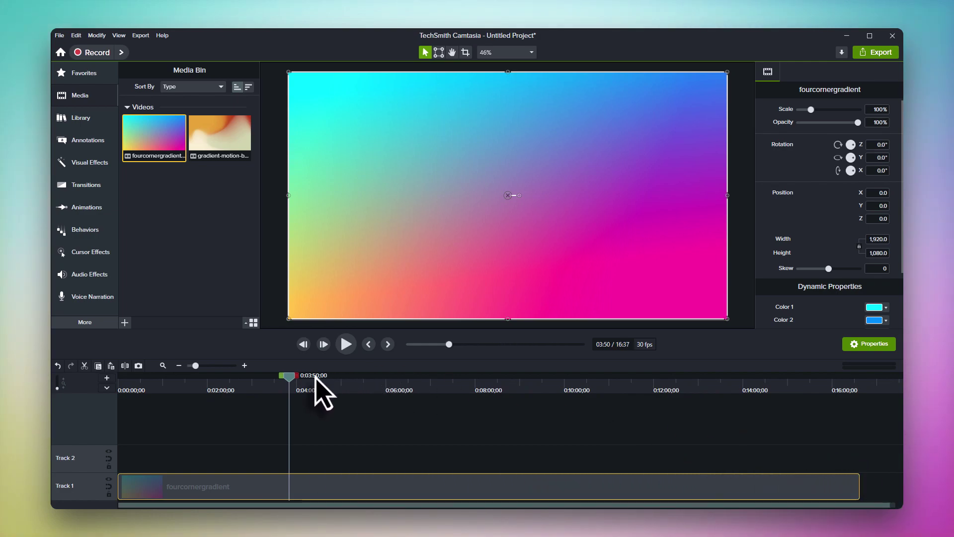
pyautogui.moveTo(315, 380); pyautogui.dragTo(173, 390)
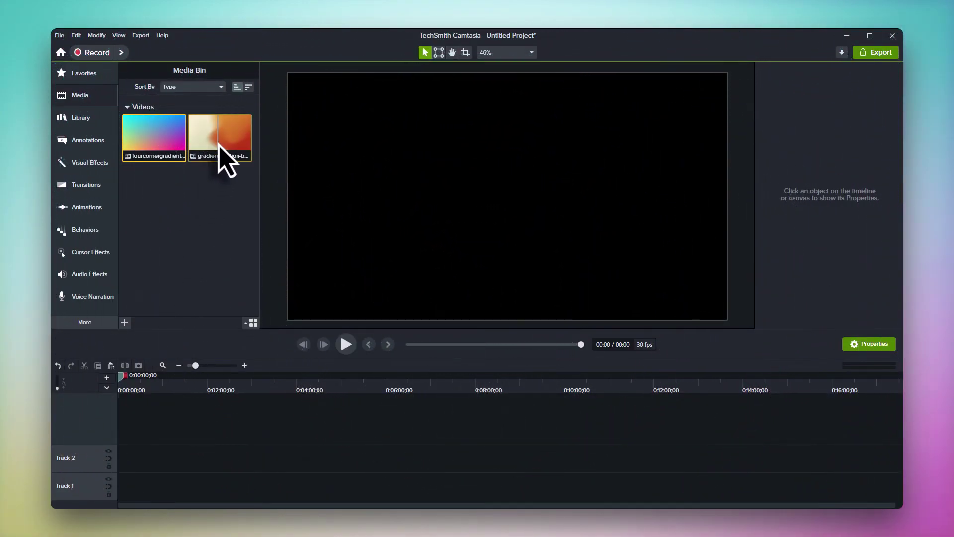
# Step: Add the gradient background to Track 1 at the playhead and adjust its Mid Point slider
pyautogui.rightClick(220, 146)
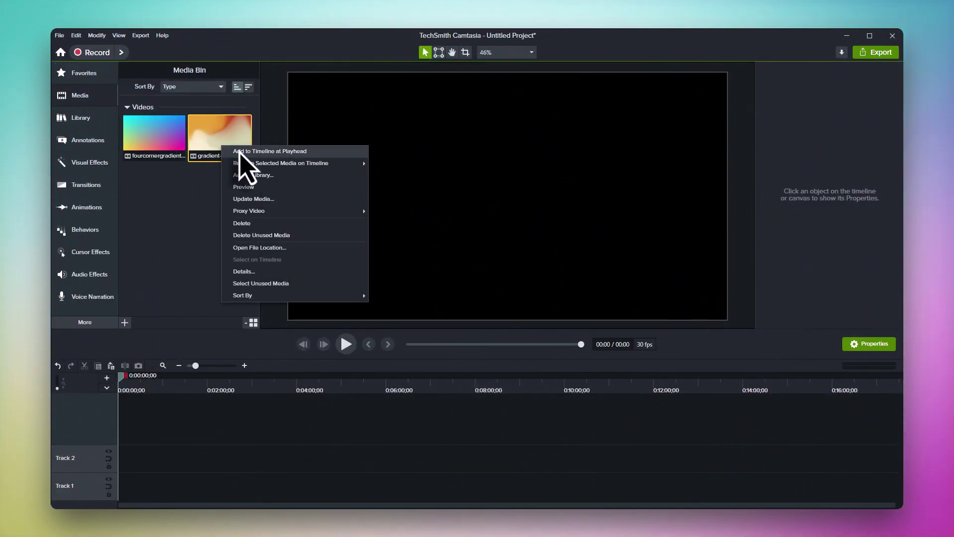
pyautogui.click(239, 151)
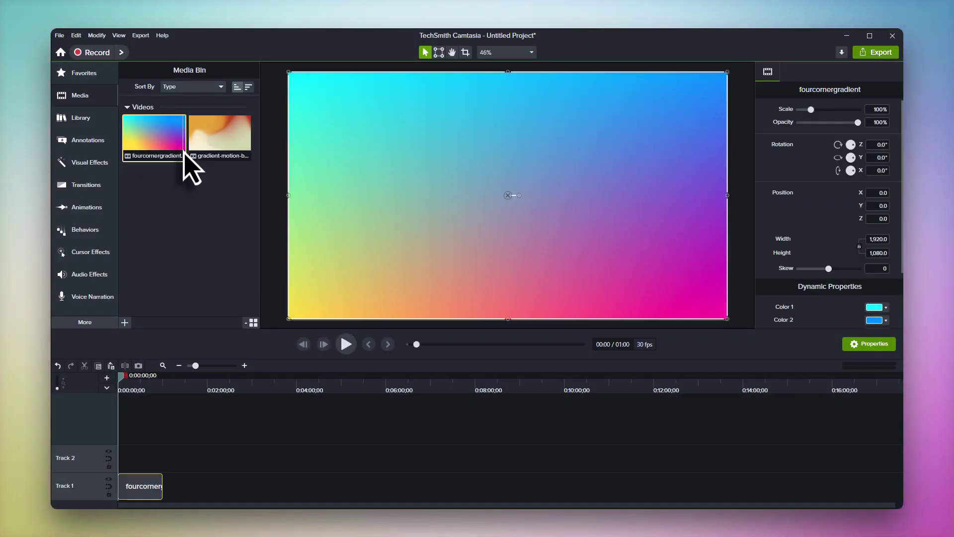
pyautogui.scroll(-3, 798, 234)
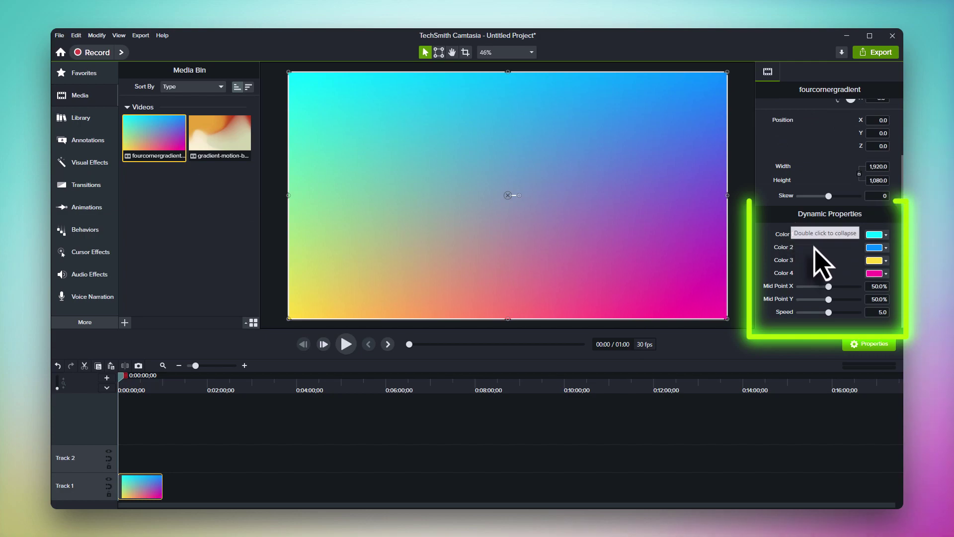
pyautogui.moveTo(829, 287)
pyautogui.mouseDown()
pyautogui.moveTo(849, 287)
pyautogui.moveTo(828, 300)
pyautogui.mouseUp()
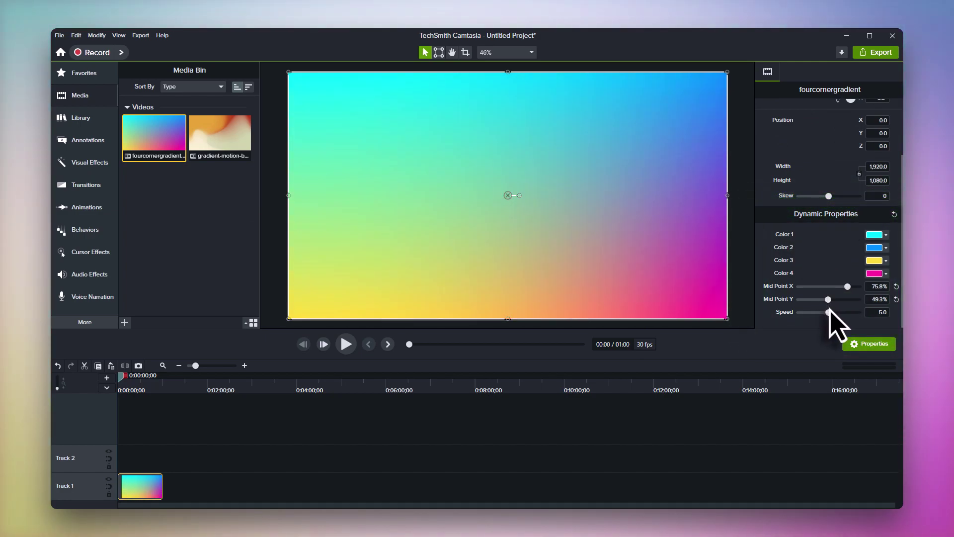
# Step: Paste new colours into Color 2 (blue-violet) and Color 1 (purple) of the gradient
pyautogui.click(874, 248)
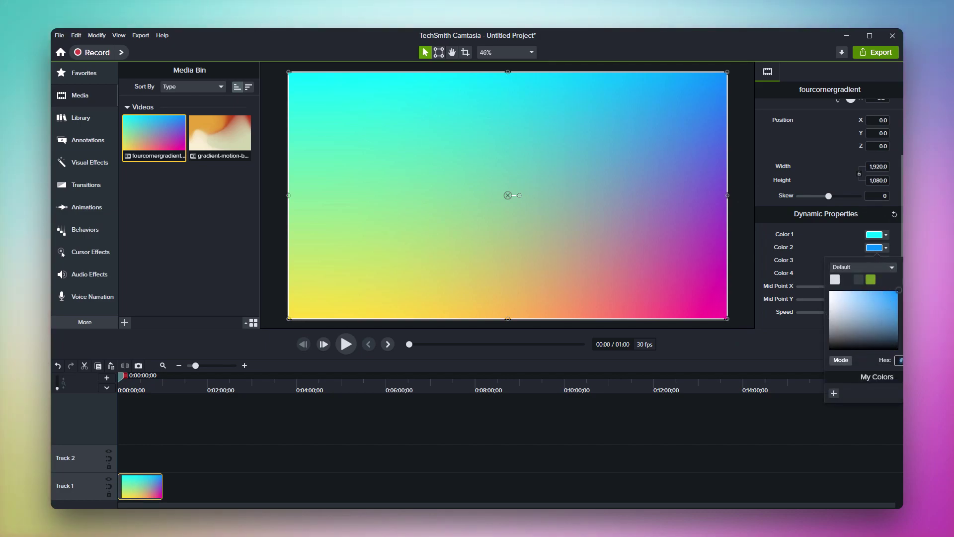
pyautogui.hotkey('ctrl', 'v')
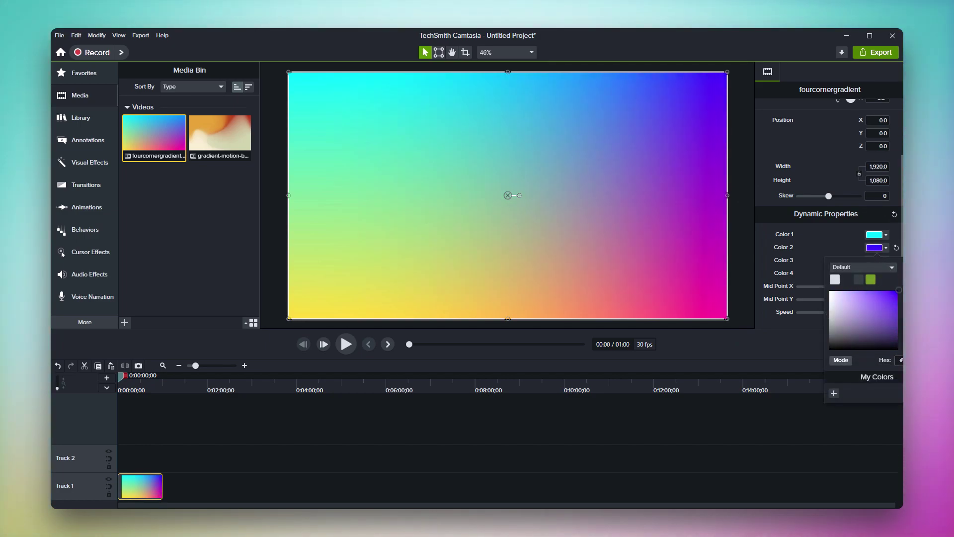
pyautogui.click(876, 248)
pyautogui.click(875, 235)
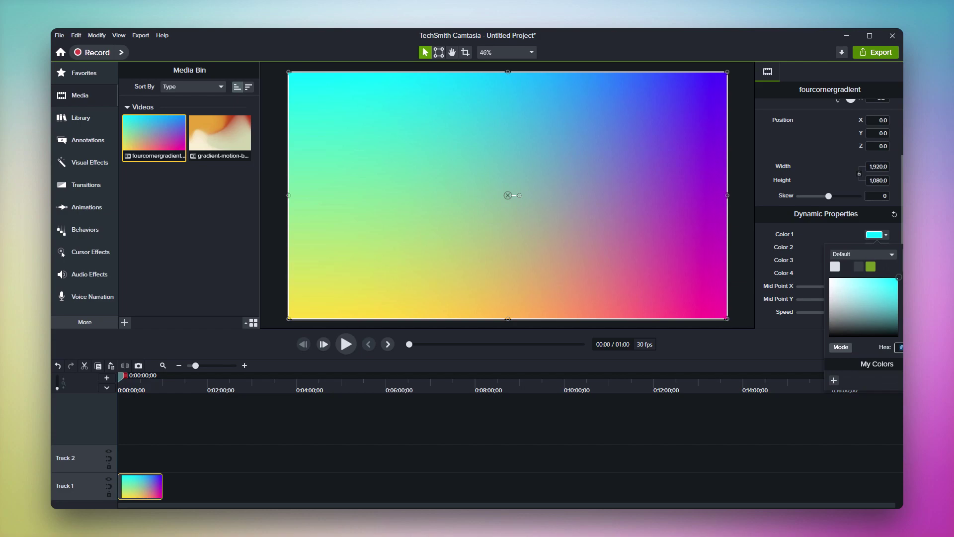
pyautogui.hotkey('ctrl', 'v')
pyautogui.hotkey('ctrl', 'v')
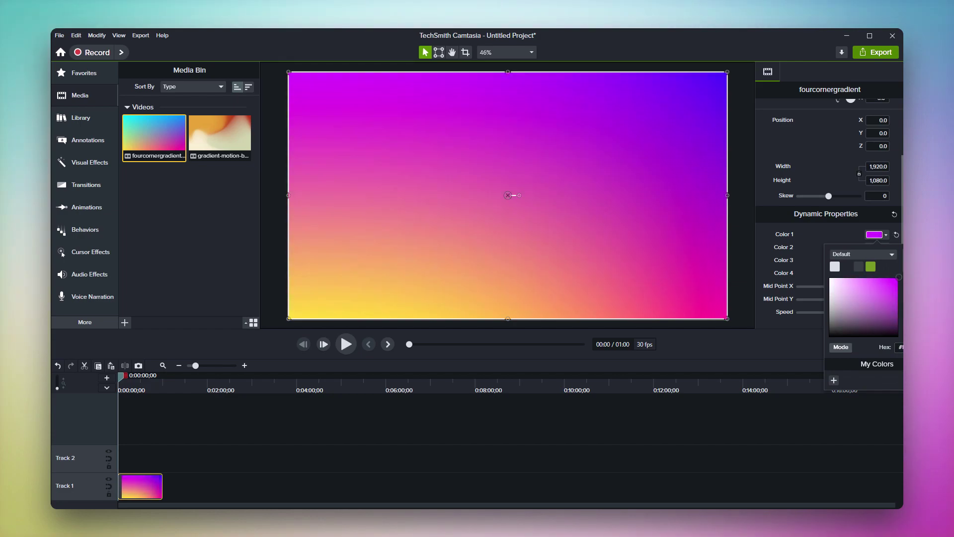
pyautogui.click(164, 483)
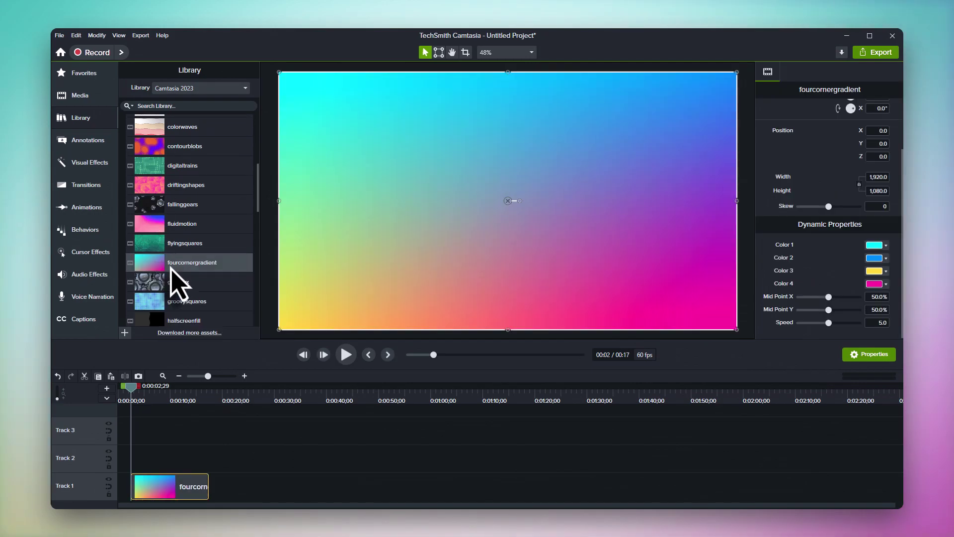
pyautogui.scroll(-5, 174, 279)
# Step: Add the stars 2 background from the Library to the timeline
pyautogui.rightClick(183, 244)
pyautogui.moveTo(184, 244); pyautogui.dragTo(259, 490)
pyautogui.click(279, 393)
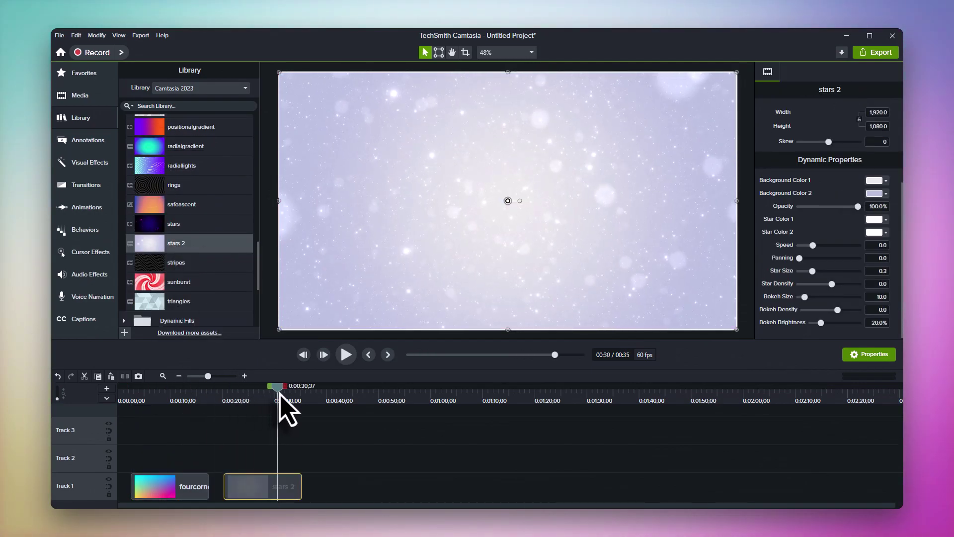
# Step: Move the gradient clip up to Track 2 and stars 2 to the start of Track 1
pyautogui.moveTo(280, 393); pyautogui.dragTo(189, 404)
pyautogui.moveTo(148, 488); pyautogui.dragTo(135, 460)
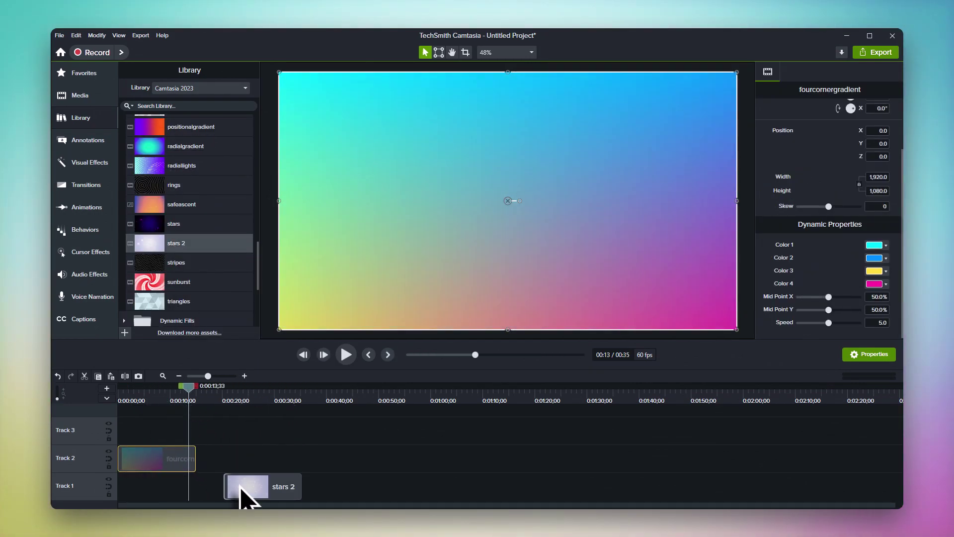
pyautogui.moveTo(246, 494); pyautogui.dragTo(141, 486)
# Step: Apply Blend Mode to the Track 2 gradient and lower stars 2's opacity to 31.4%
pyautogui.click(90, 162)
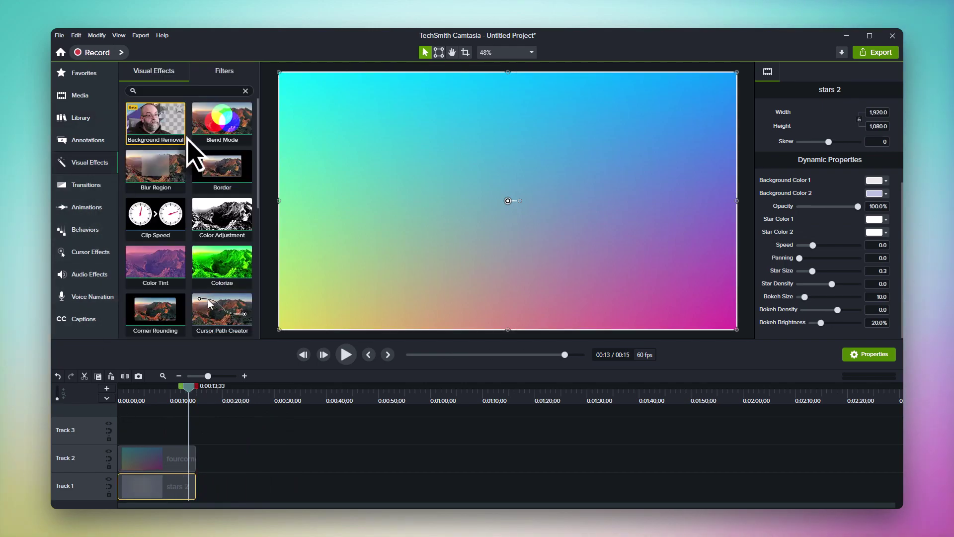
pyautogui.moveTo(214, 130); pyautogui.dragTo(158, 462)
pyautogui.click(159, 487)
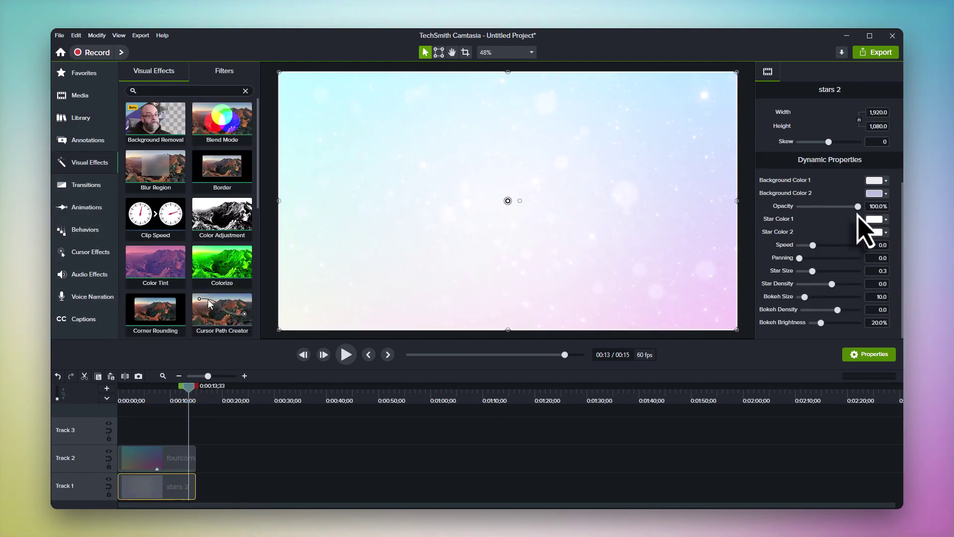
pyautogui.moveTo(858, 206); pyautogui.dragTo(818, 206)
pyautogui.moveTo(188, 387); pyautogui.dragTo(134, 401)
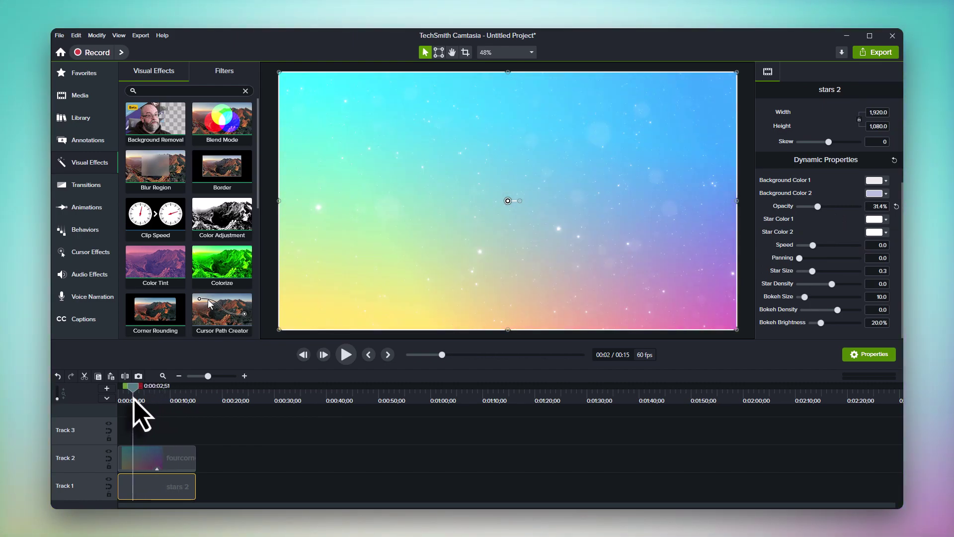
# Step: Add the Glow effect to the stars 2 clip
pyautogui.scroll(-3, 170, 220)
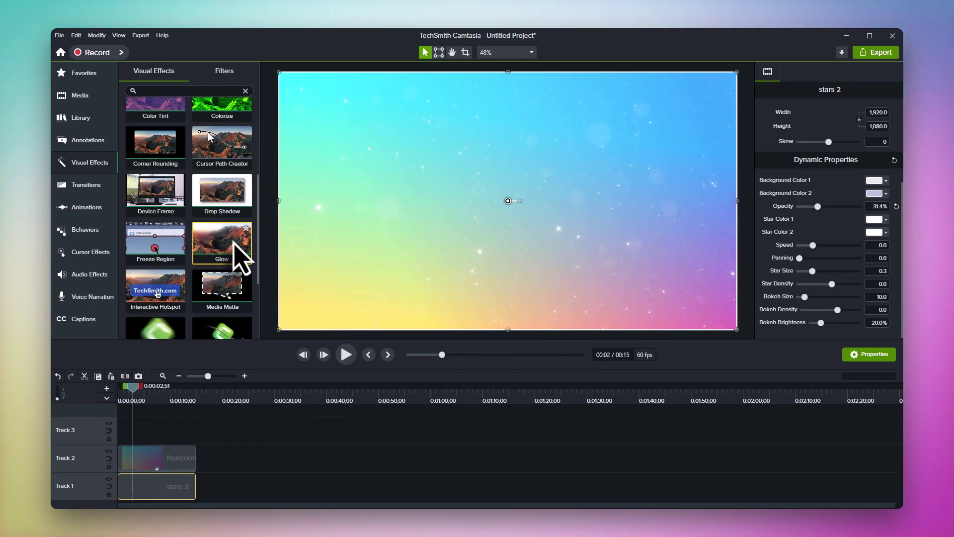
pyautogui.moveTo(234, 249); pyautogui.dragTo(178, 488)
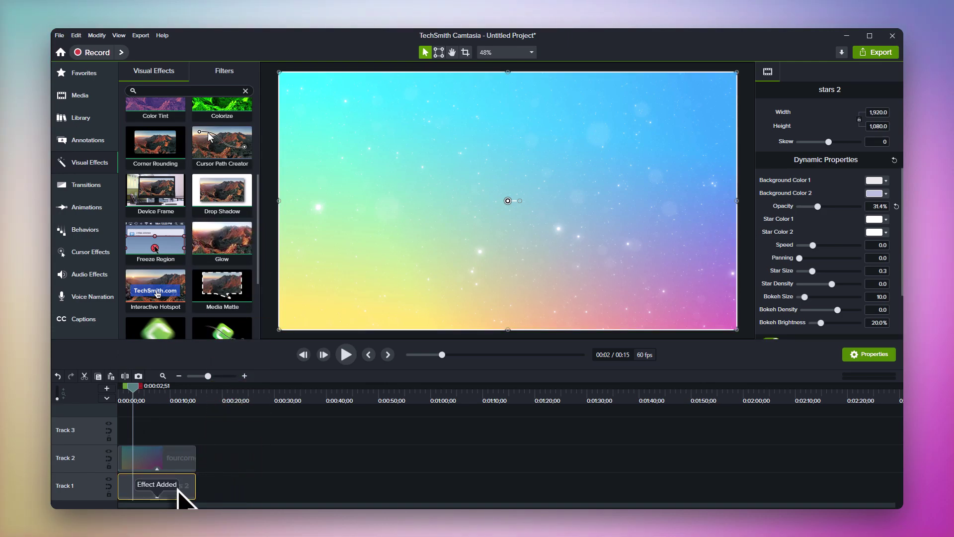
pyautogui.click(153, 398)
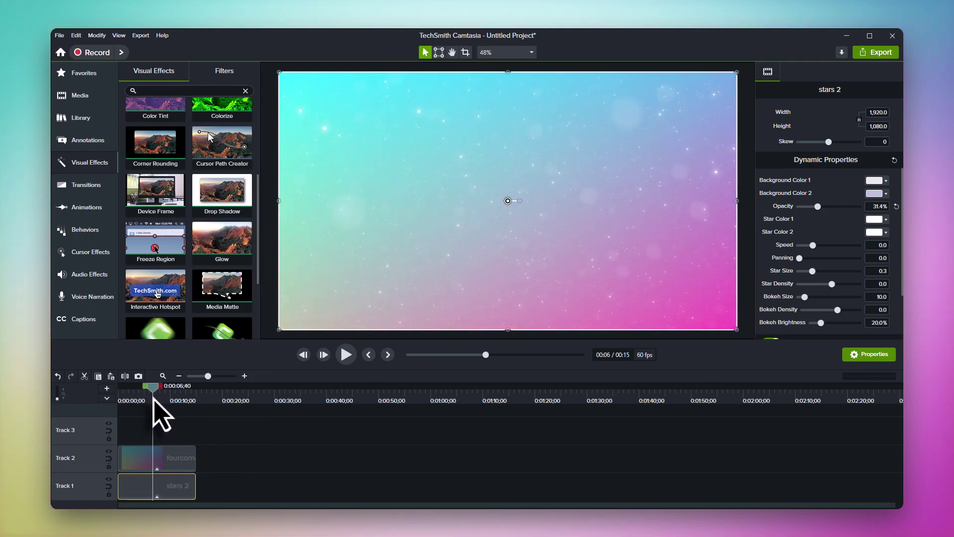
# Step: Add a Vignette to the gradient clip, set to Amount -62.7 and Feather 177.8
pyautogui.moveTo(222, 313); pyautogui.dragTo(164, 457)
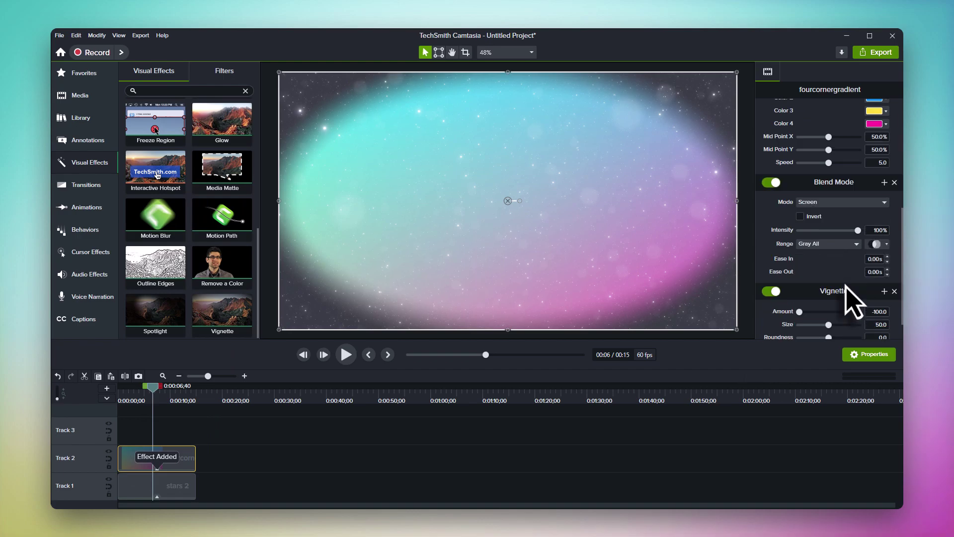
pyautogui.moveTo(852, 297); pyautogui.dragTo(819, 310)
pyautogui.moveTo(814, 323); pyautogui.dragTo(825, 323)
pyautogui.click(172, 402)
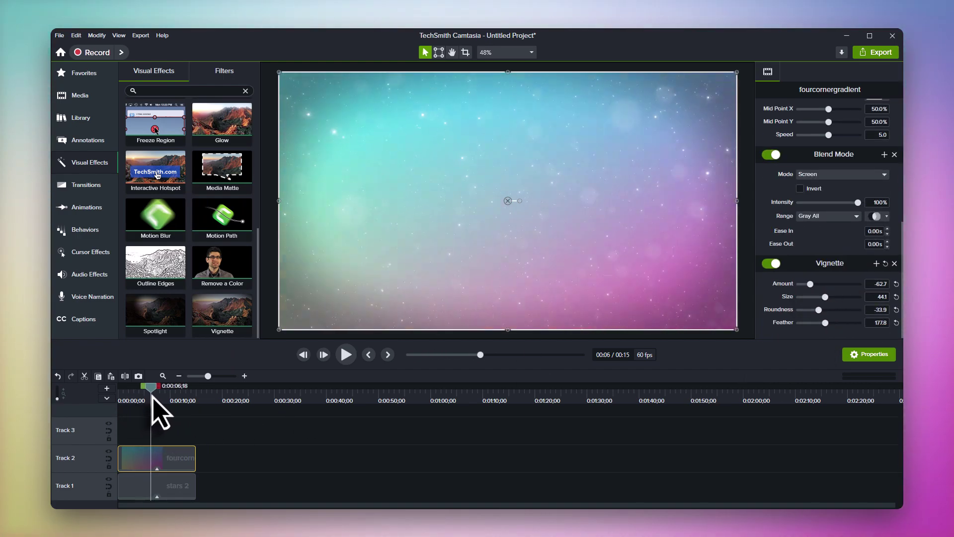